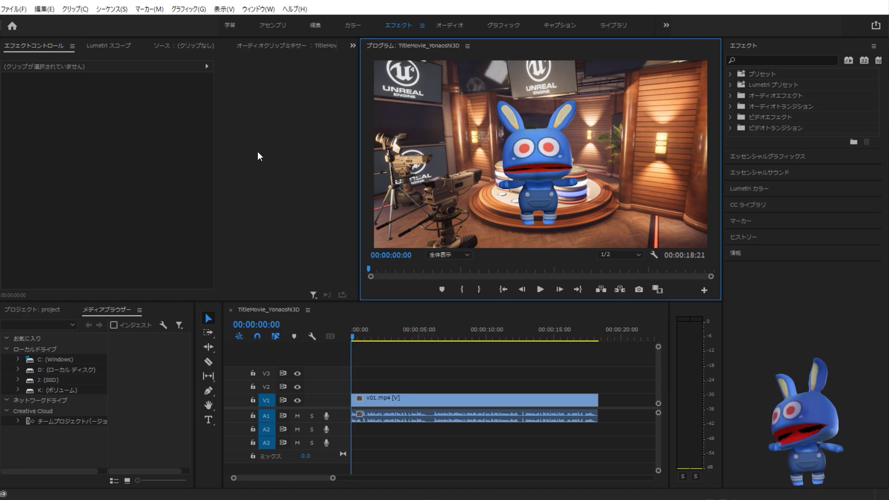
Open the テキスト panel from the Window menu and dock it beside エフェクトコントロール
click(254, 9)
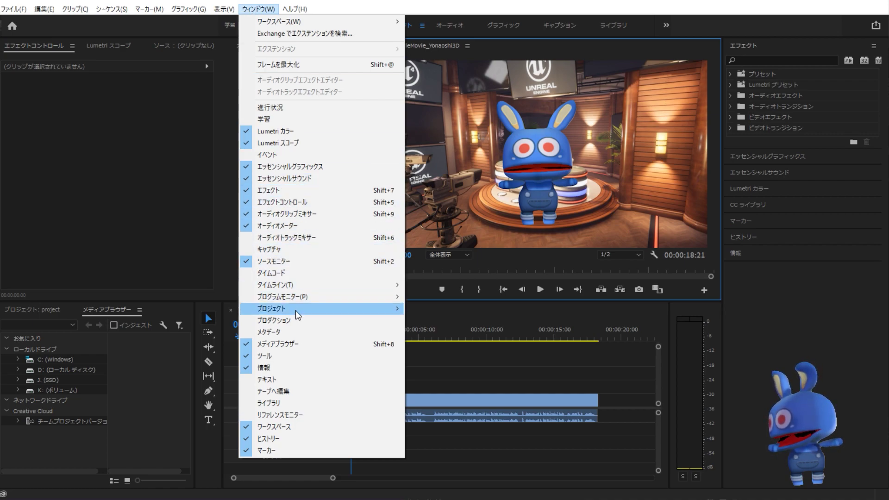
click(276, 380)
drag(291, 28, 383, 47)
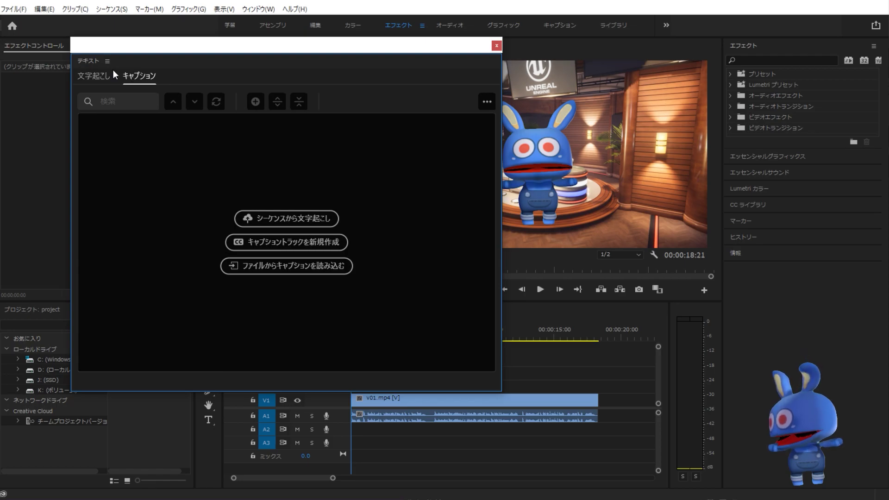
drag(90, 62, 87, 48)
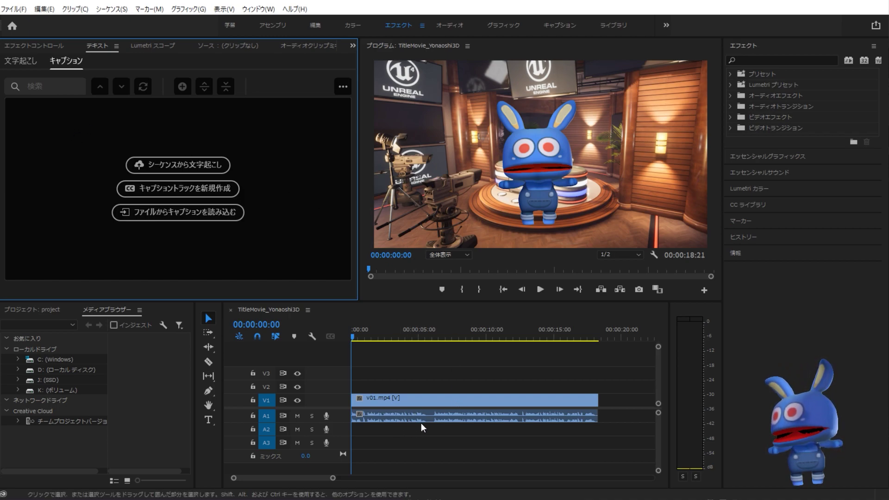
Run automatic transcription of the ミックス audio with the language set to 日本語
click(21, 64)
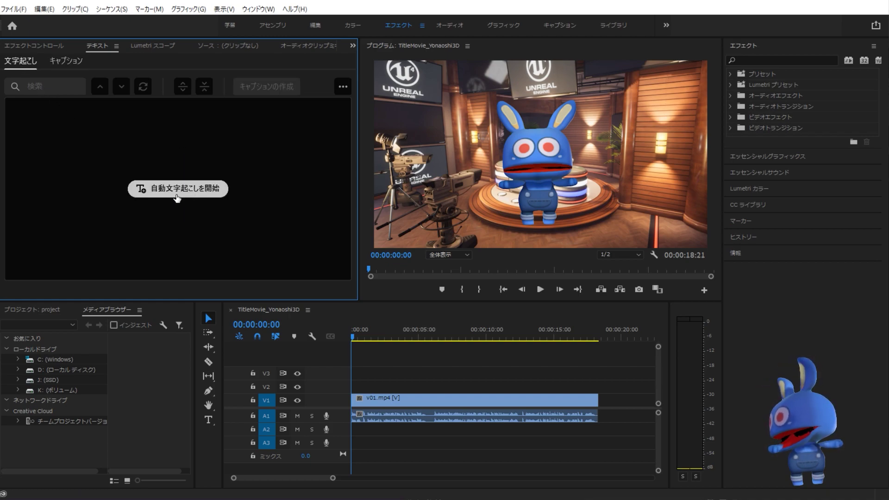
click(195, 197)
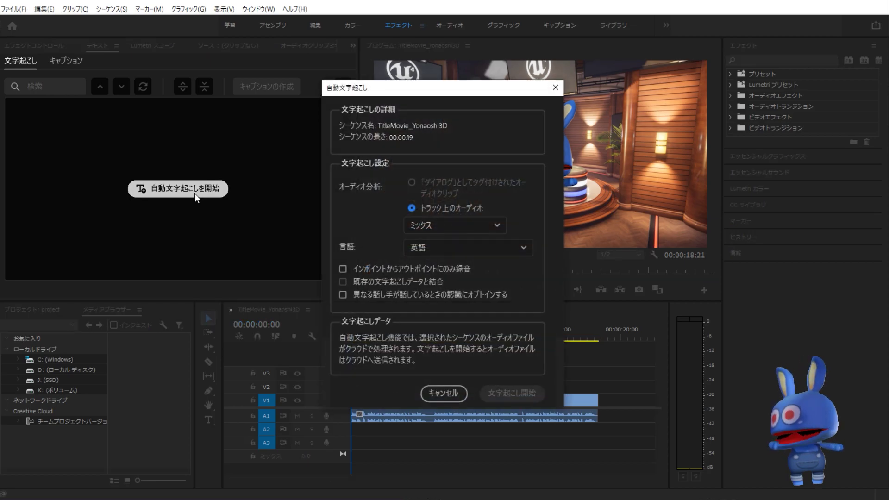
drag(422, 92, 208, 87)
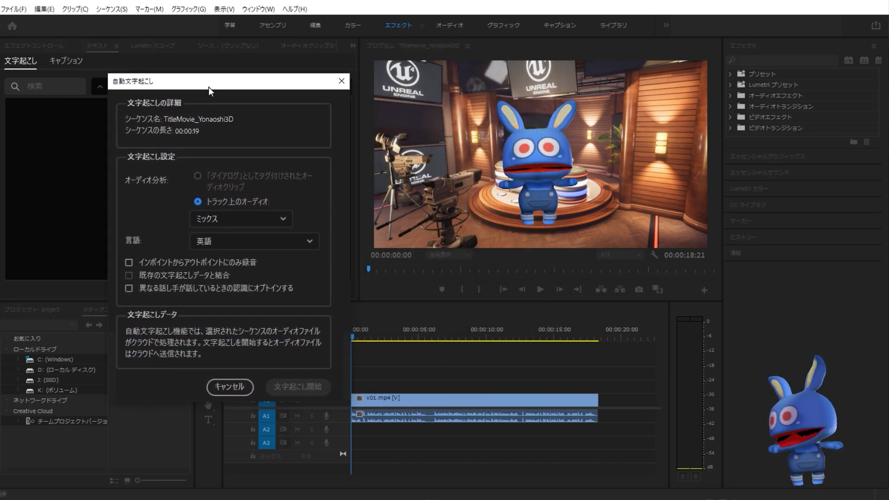
click(201, 241)
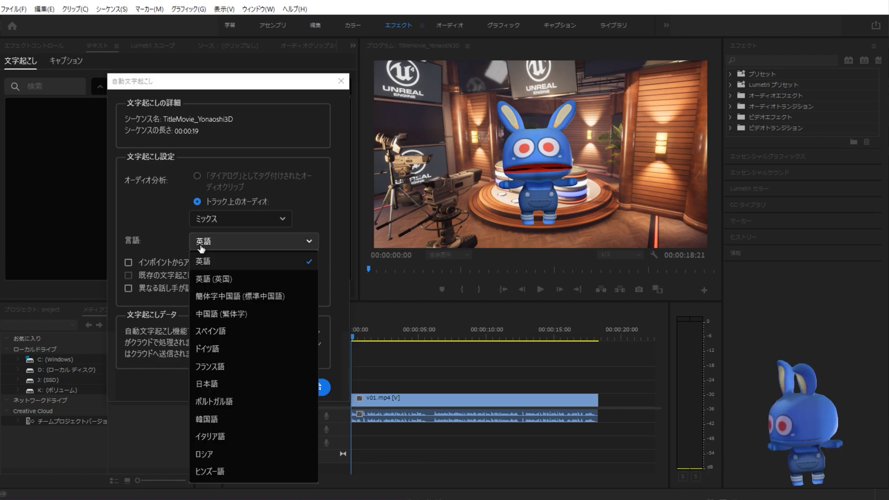
click(230, 385)
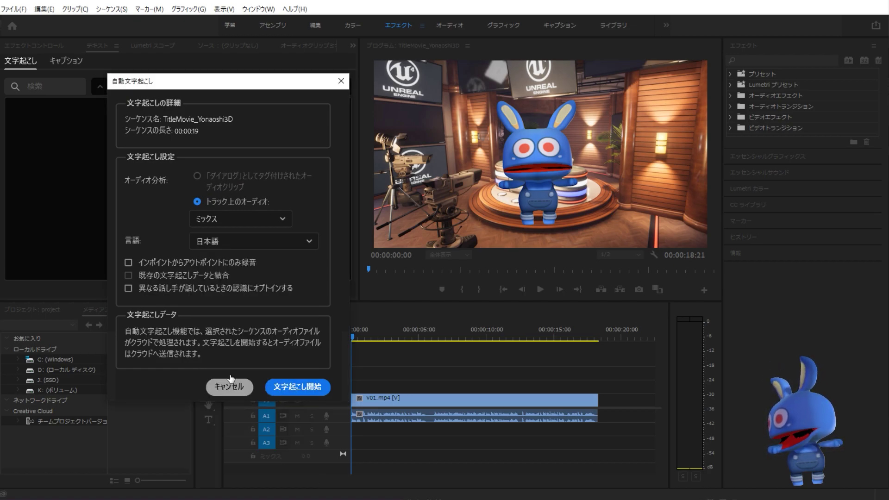
click(267, 224)
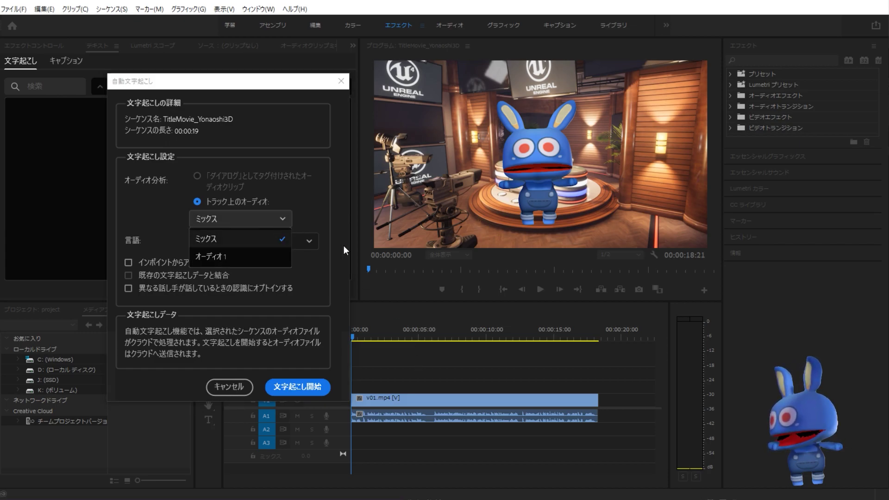
drag(275, 95, 251, 54)
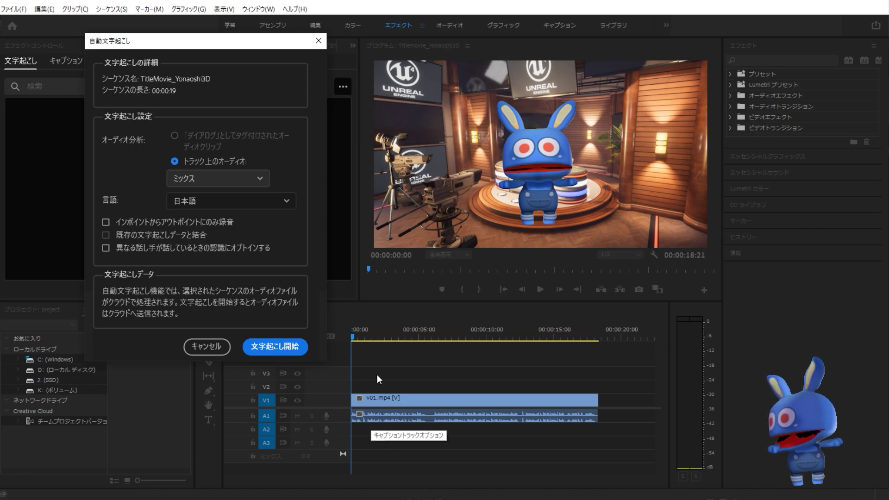
click(261, 180)
click(296, 178)
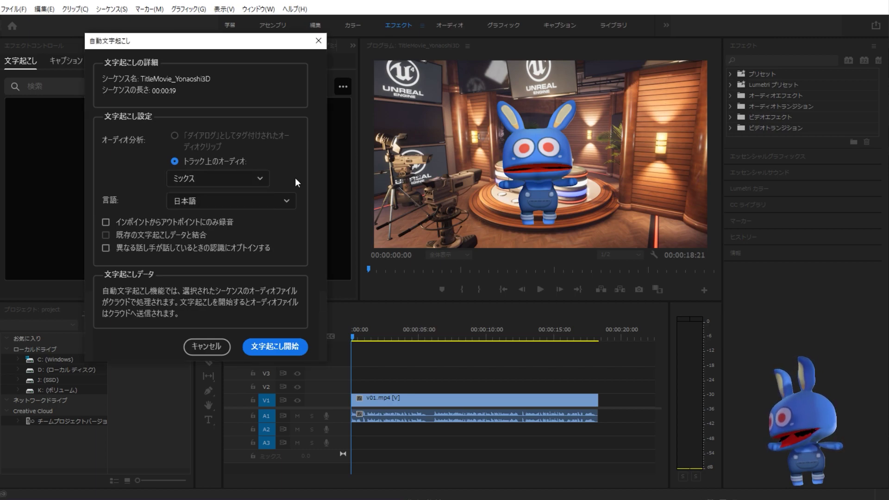
click(294, 348)
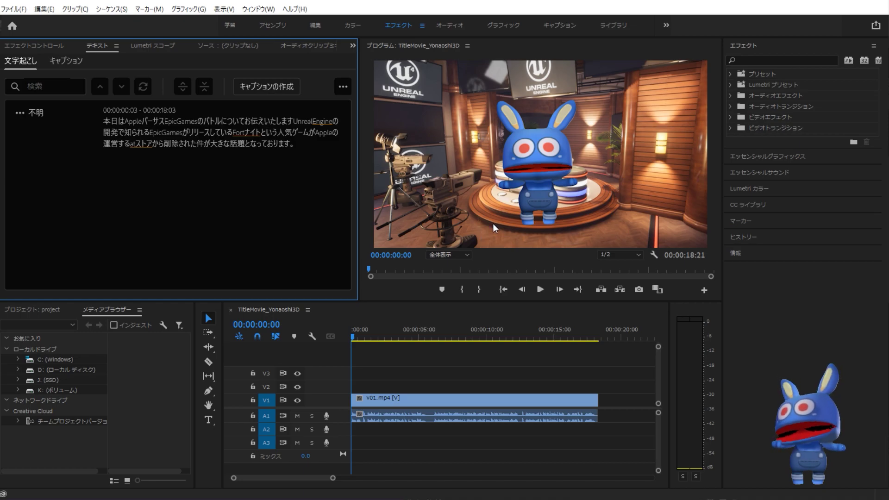
Create サブタイトル captions from the sequence transcript using the default settings
click(262, 94)
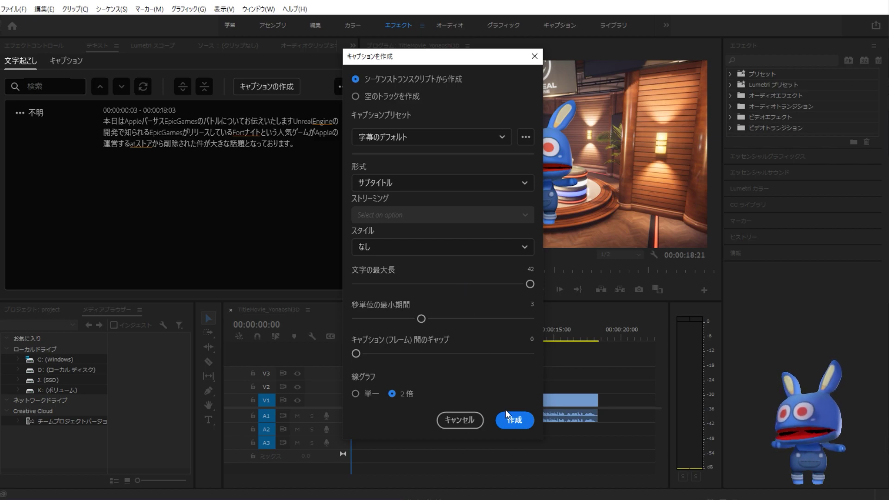
click(514, 421)
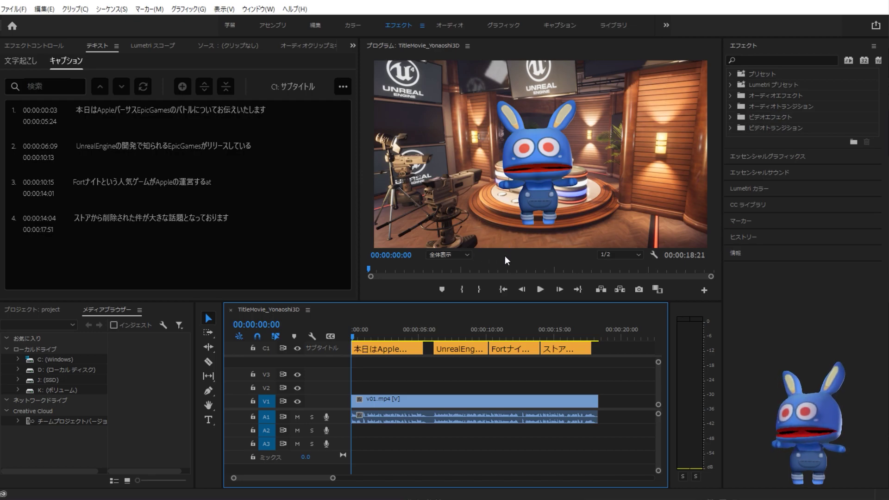
Play the opening, then park the playhead around 5 seconds to show caption 1
click(541, 288)
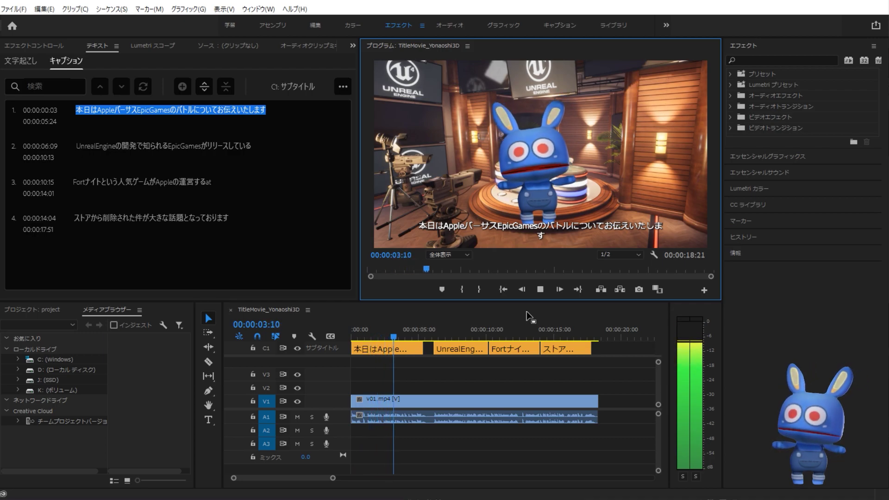
click(543, 290)
click(420, 339)
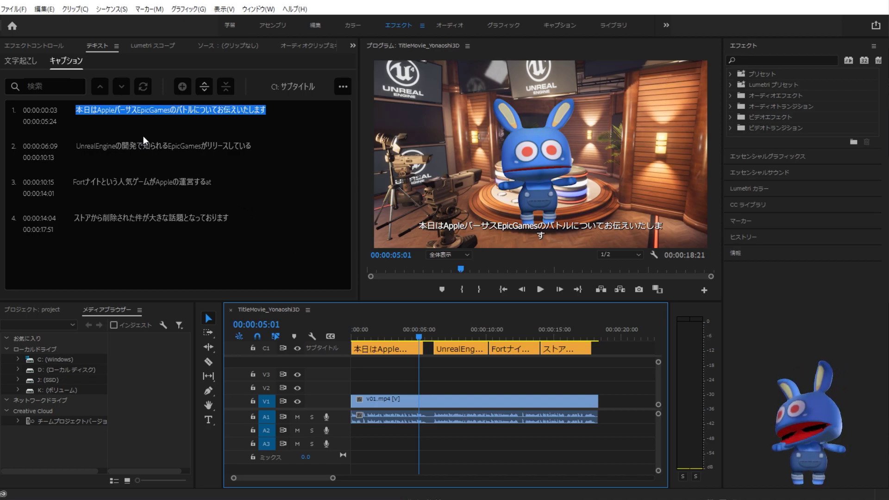
Change バーサス to vs in the first caption so it reads 'Apple vs EpicGames'
click(126, 108)
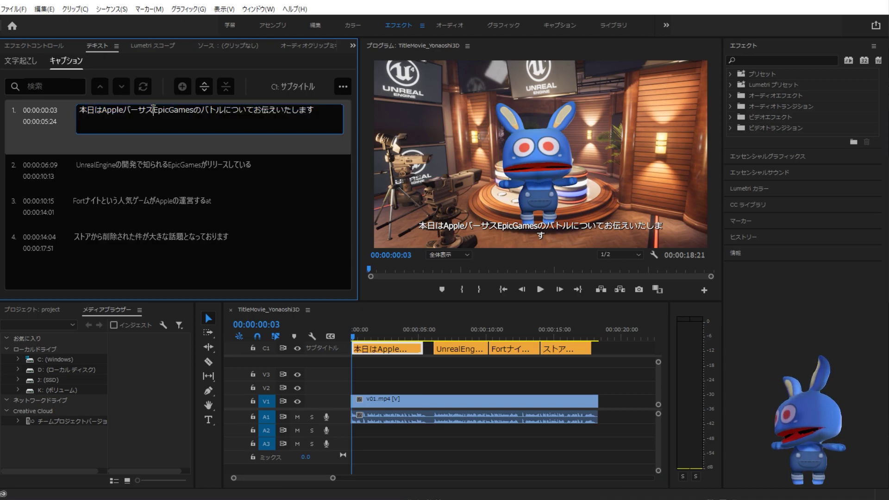
key(BackSpace)
key(BackSpace)
key(BackSpace)
key(BackSpace)
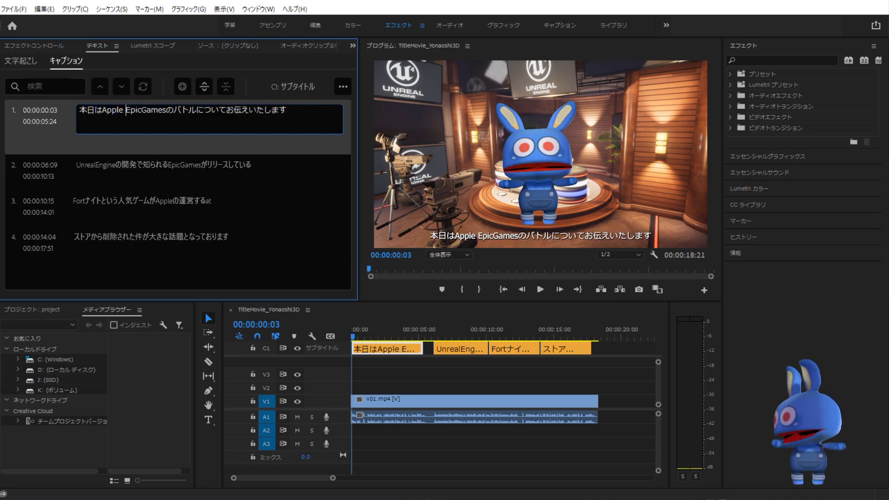
text(vs)
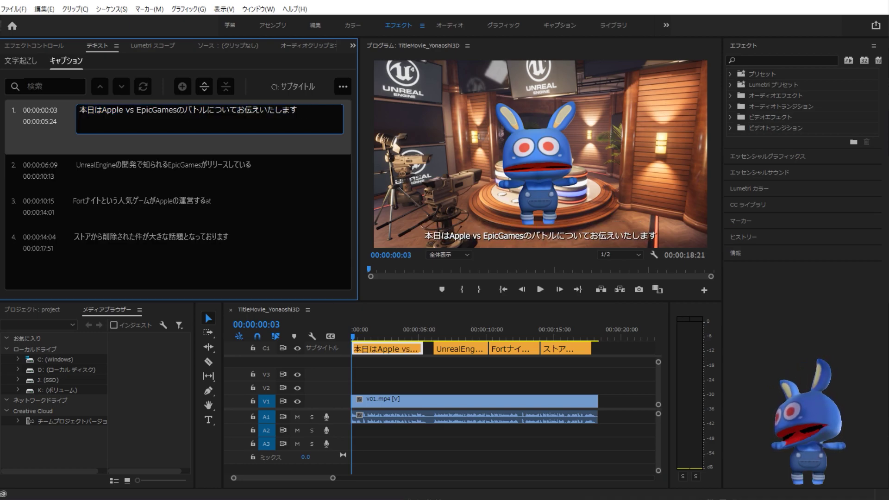
click(184, 163)
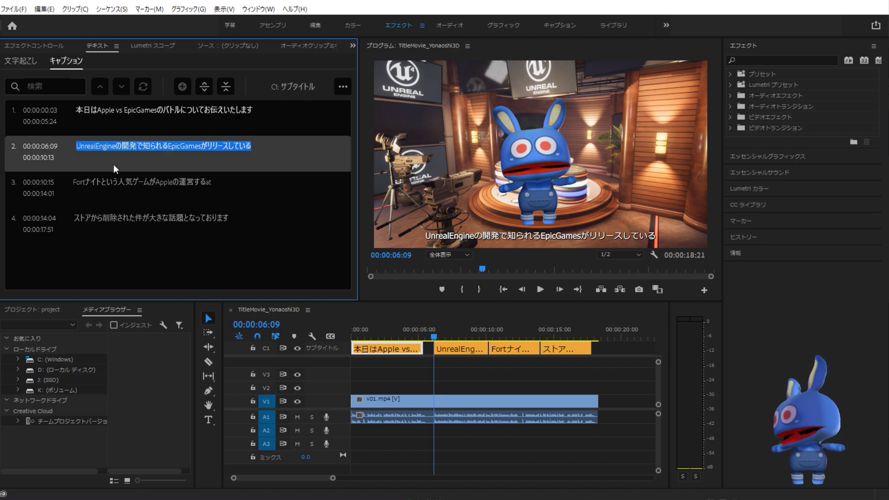
Fix the remaining captions to read Fortnite and AppStore, deleting the stray 'at'
click(125, 184)
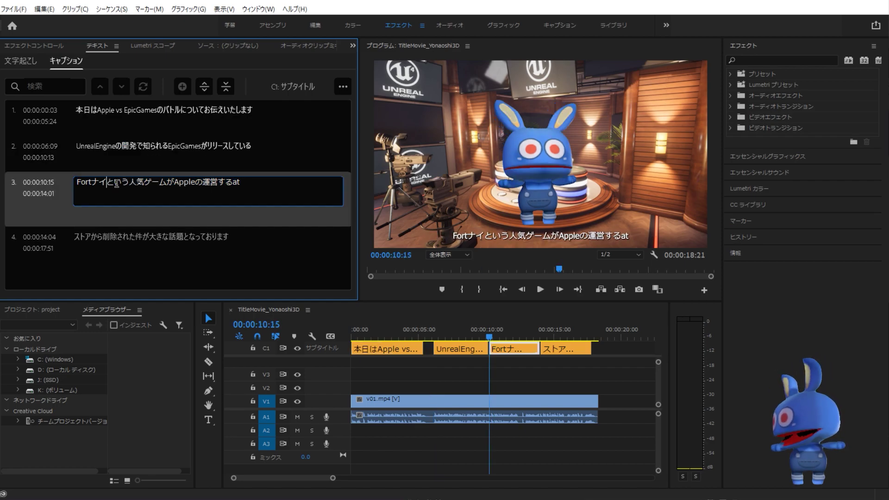
text(nite)
key(BackSpace)
key(BackSpace)
click(130, 236)
text(AppSt)
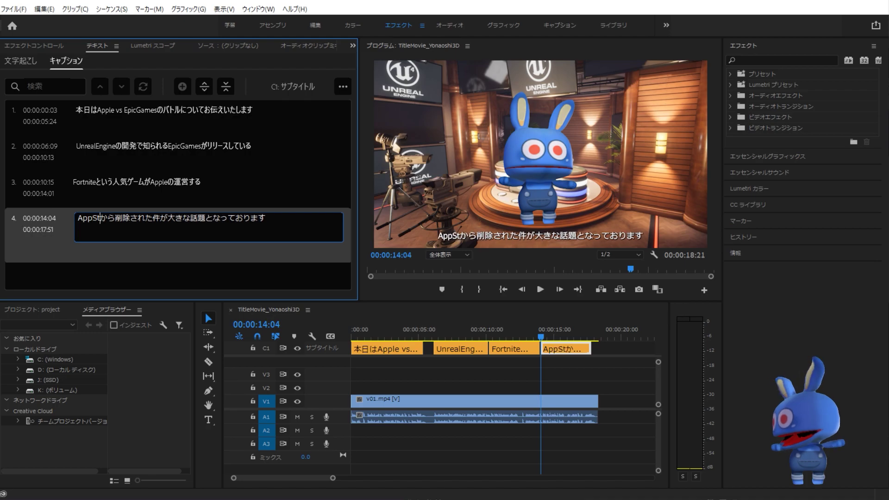
text(ore)
click(508, 290)
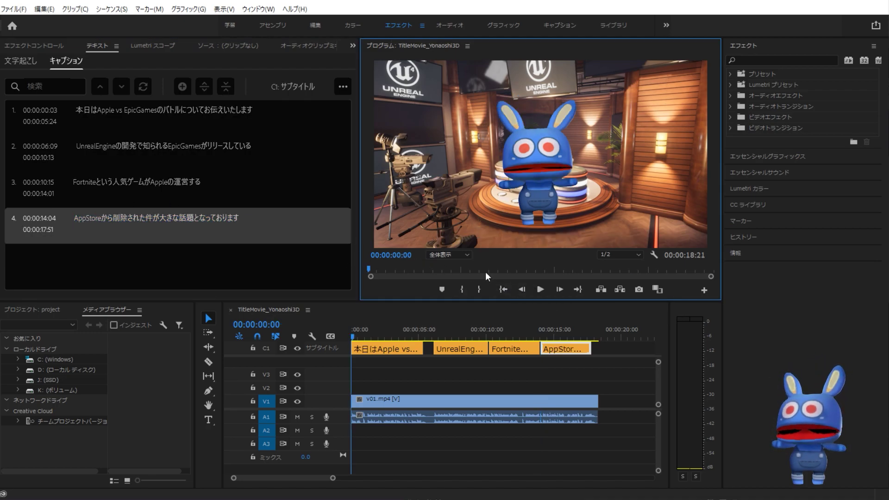
click(541, 290)
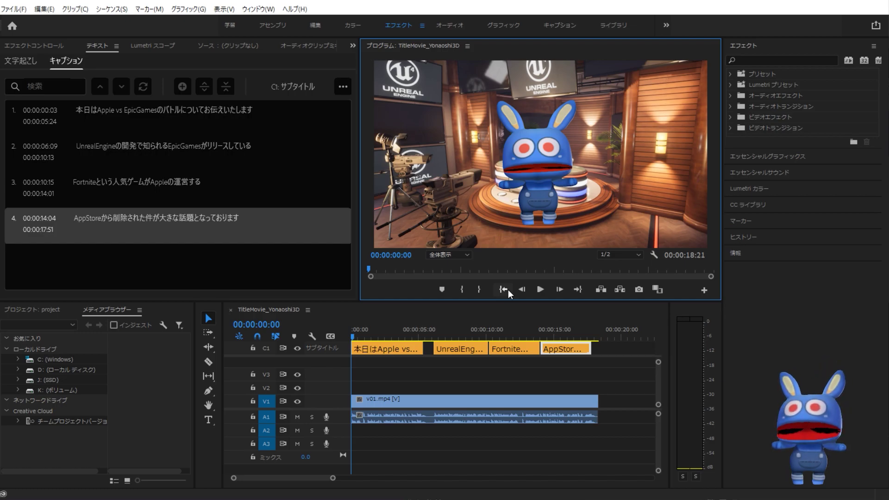
In Export Settings (Ctrl+M), set the caption export option to キャプションのビデオへの書き込み
key(ctrl+m)
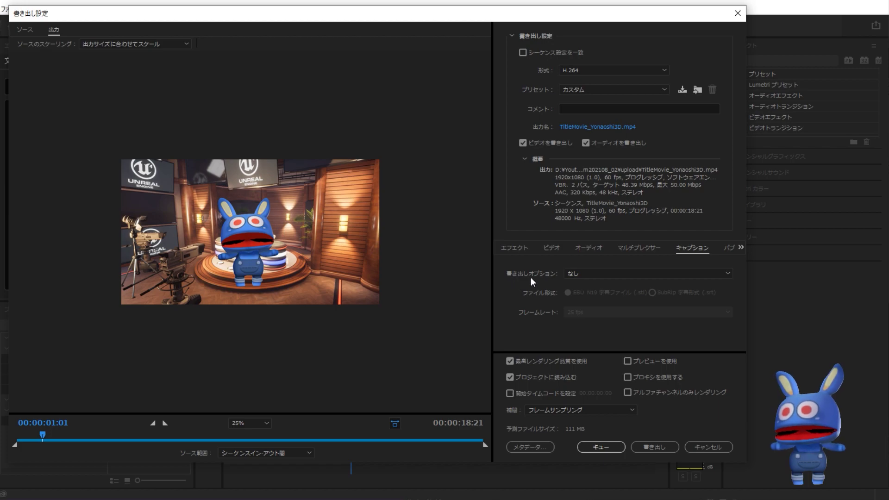
click(592, 274)
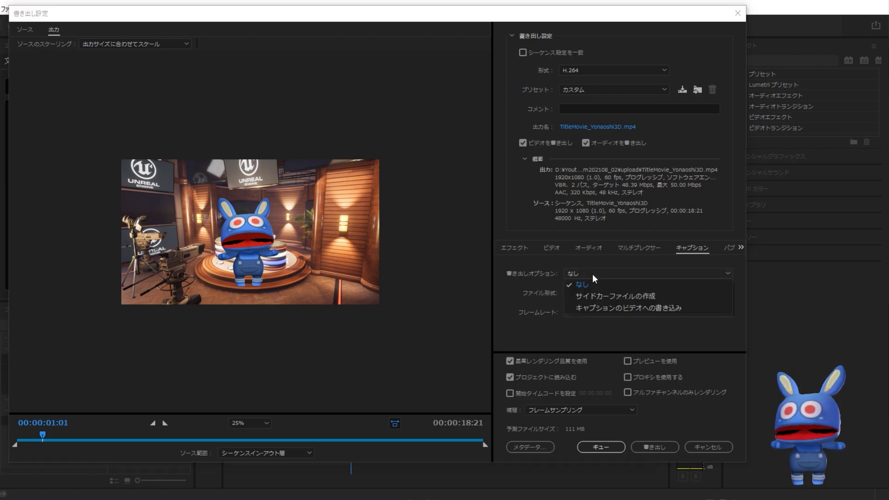
click(689, 310)
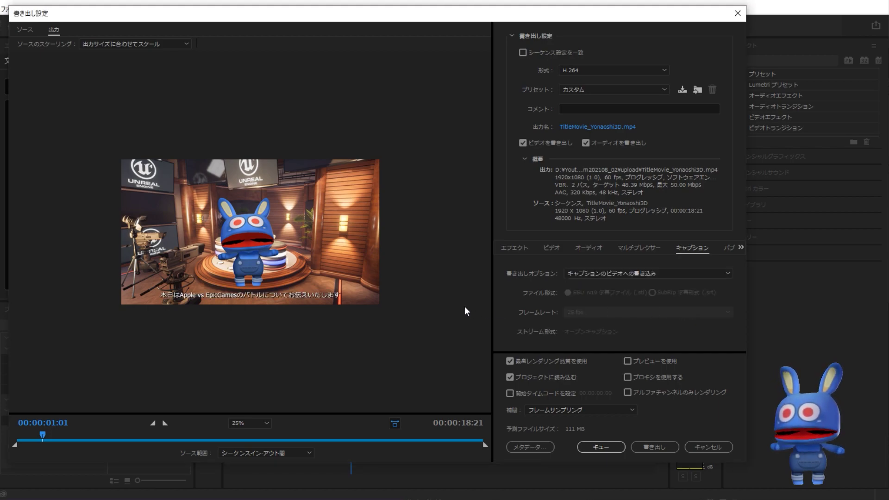